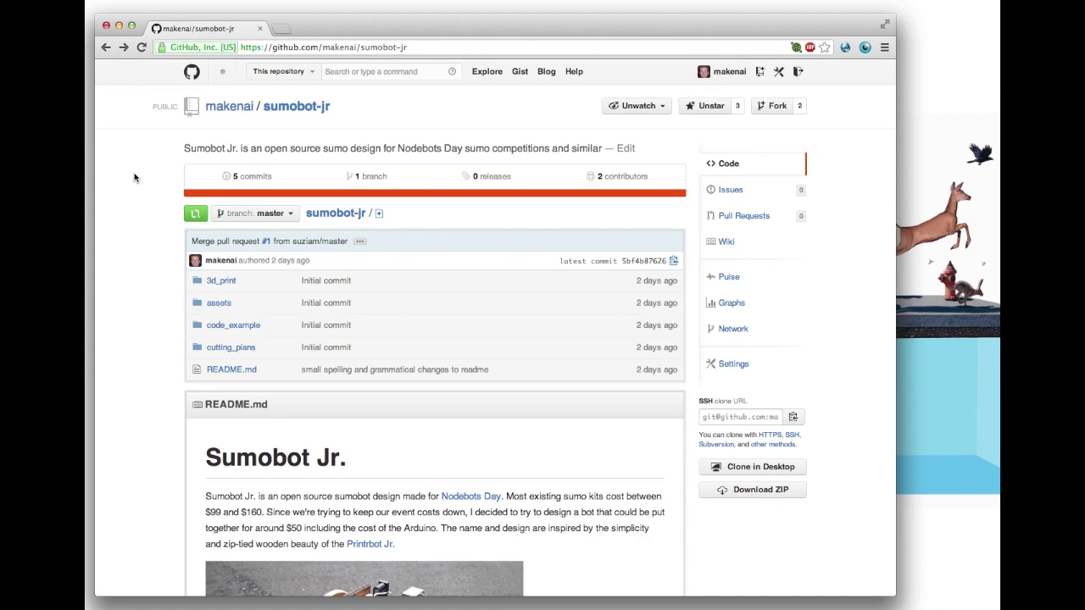
- Clone the sumobot-jr repository to the Desktop and reveal its folder in Finder
scroll(134, 177, "down", 10)
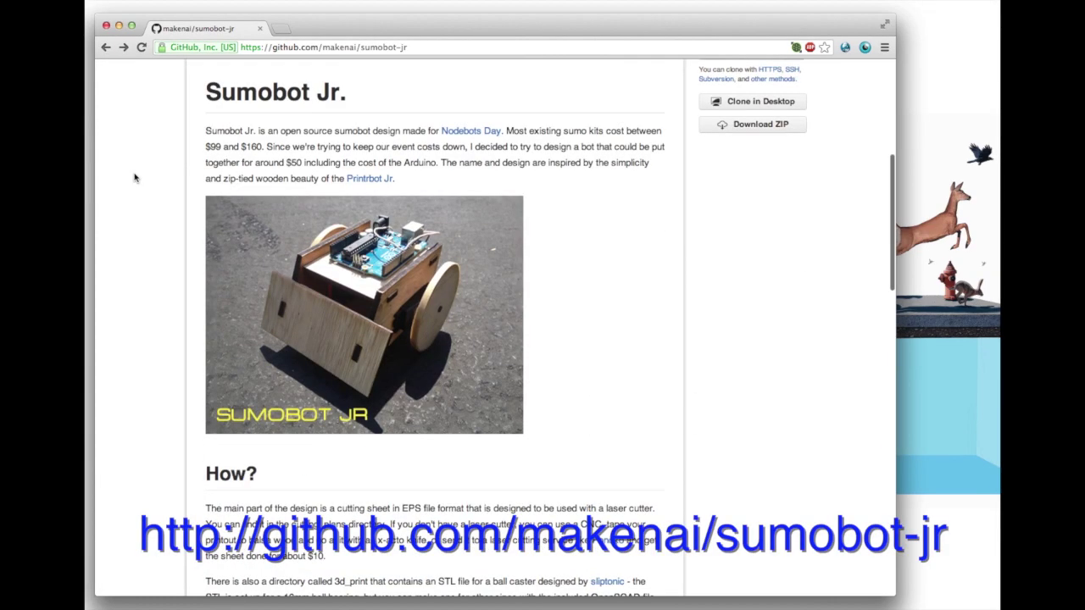
left_click(722, 86)
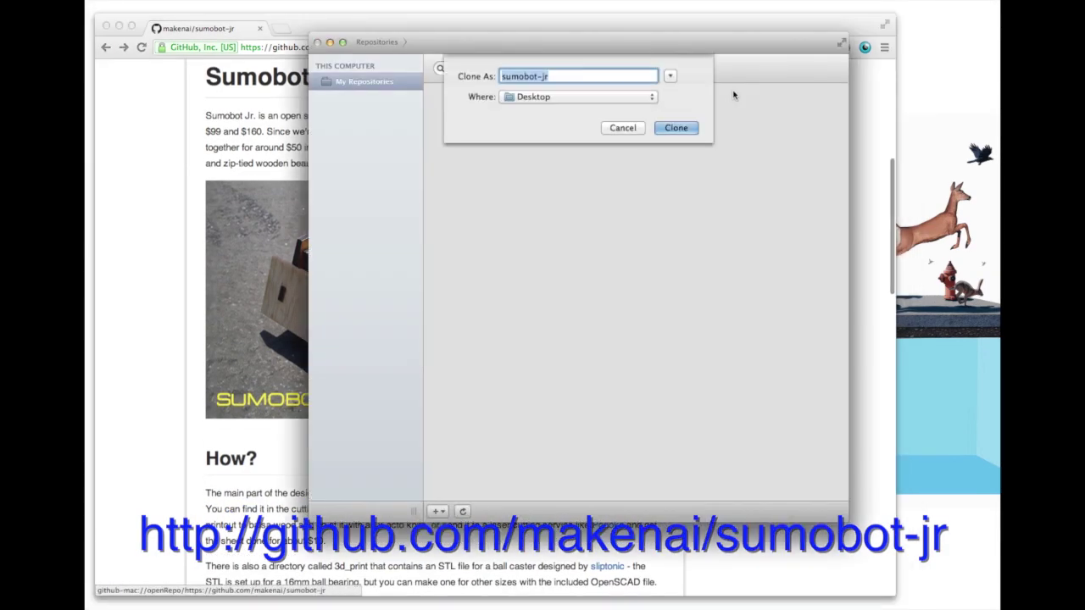
left_click(677, 128)
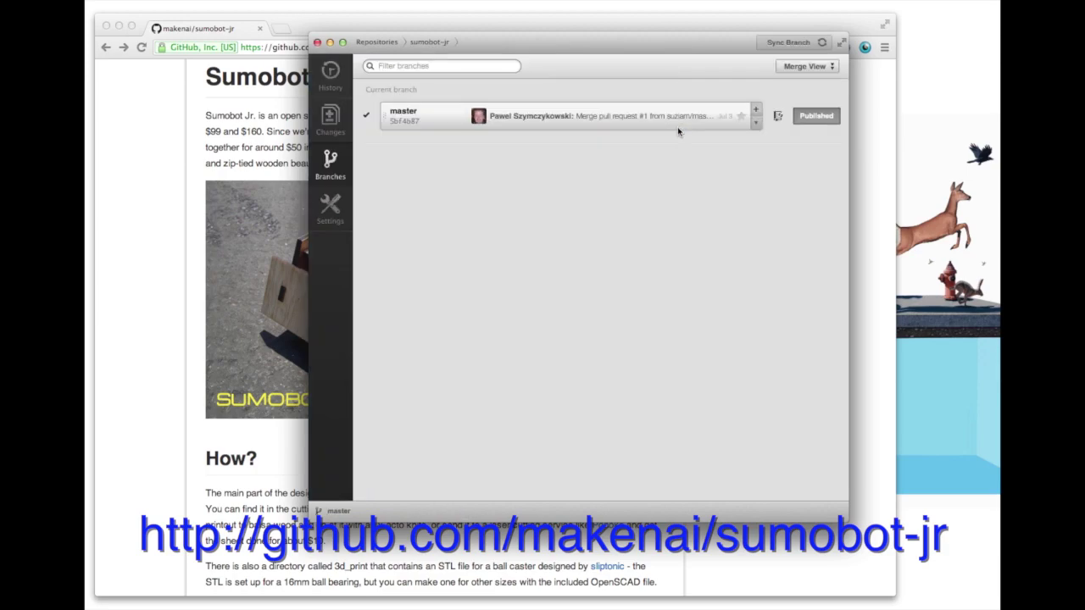
key("super+shift+f")
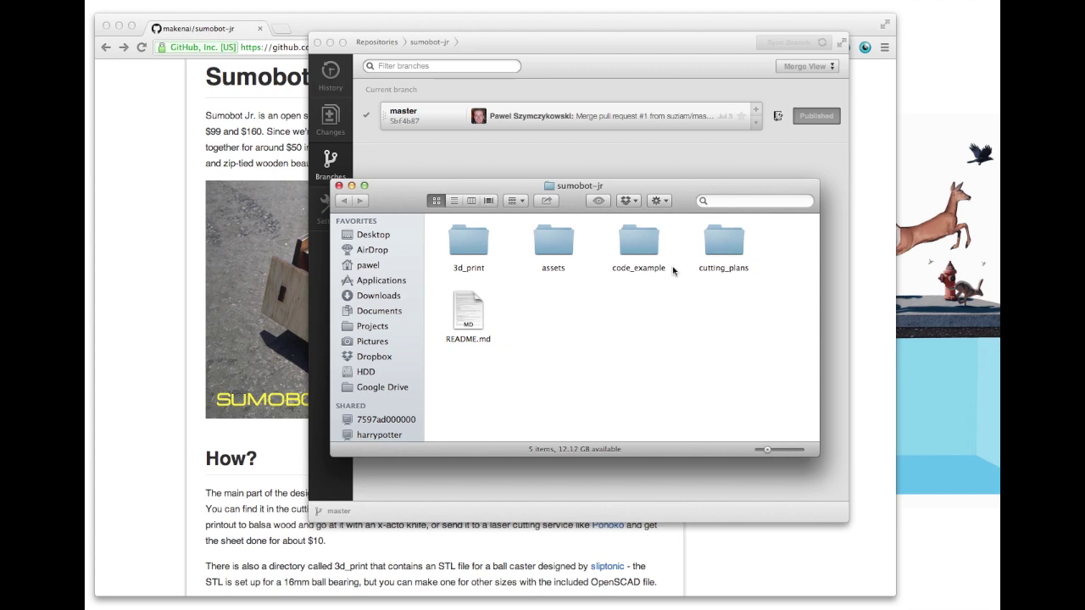
- Open sumbotjr-5mm.eps from the cutting_plans folder in Preview
double_click(728, 247)
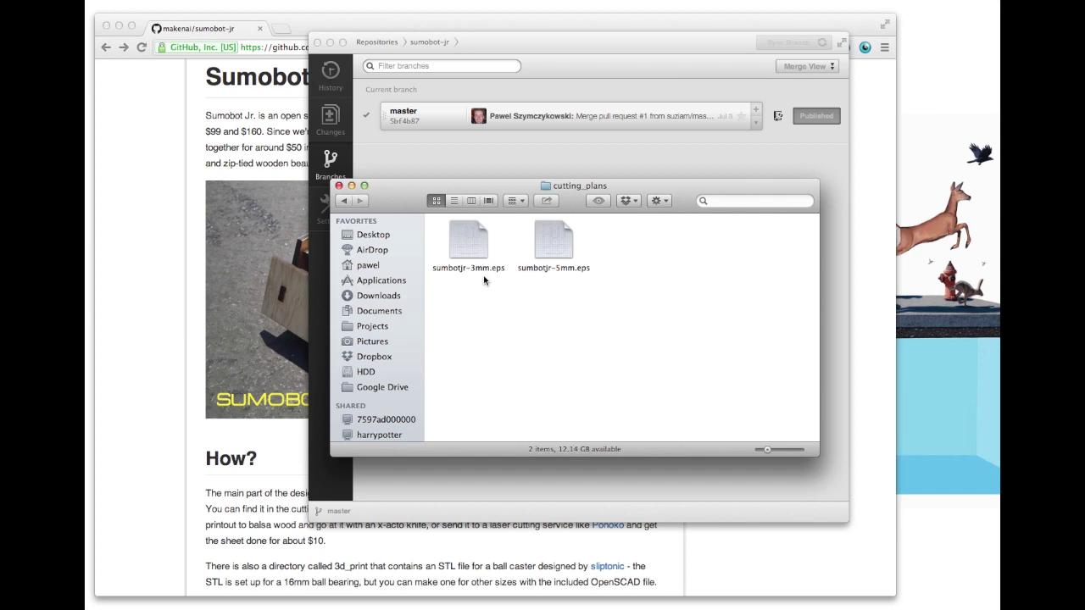
double_click(555, 240)
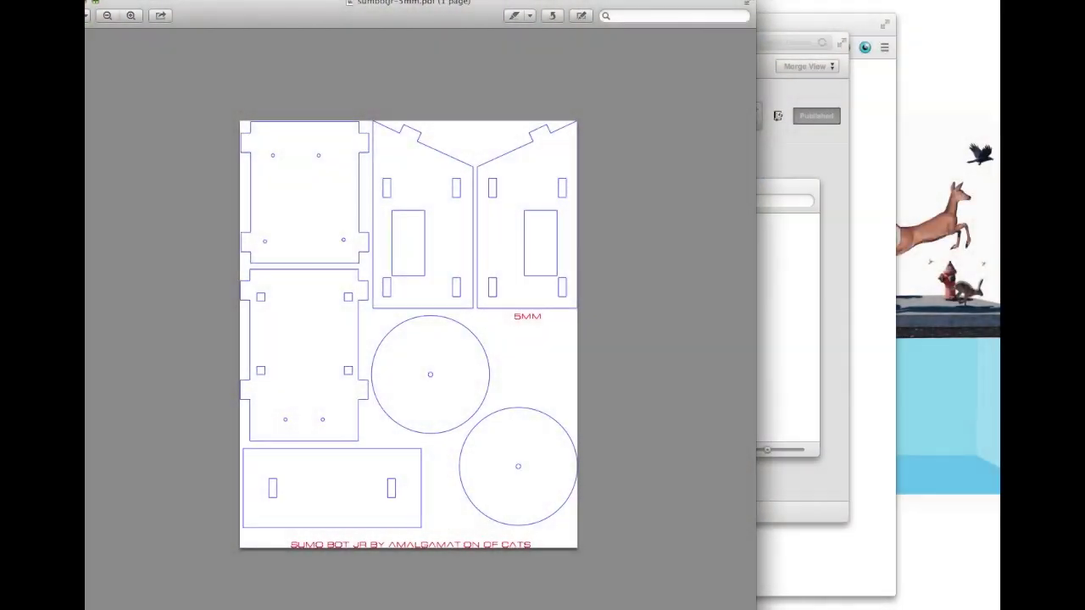
- Close the cutting plan and navigate from the sumobot-jr folder into 3d_print
key("super+w")
left_click(348, 209)
left_click(347, 204)
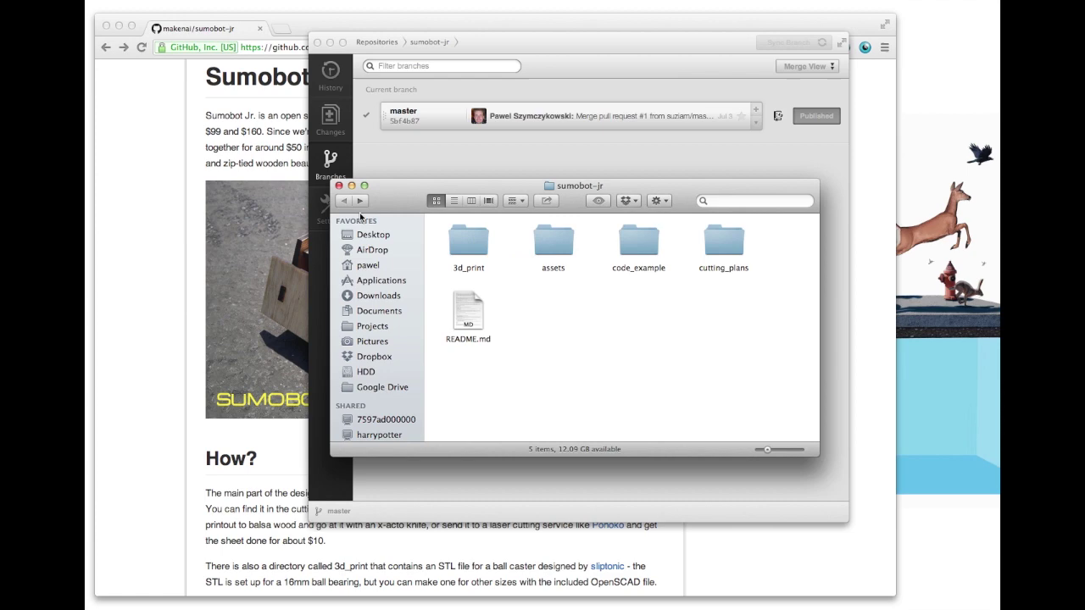
double_click(478, 244)
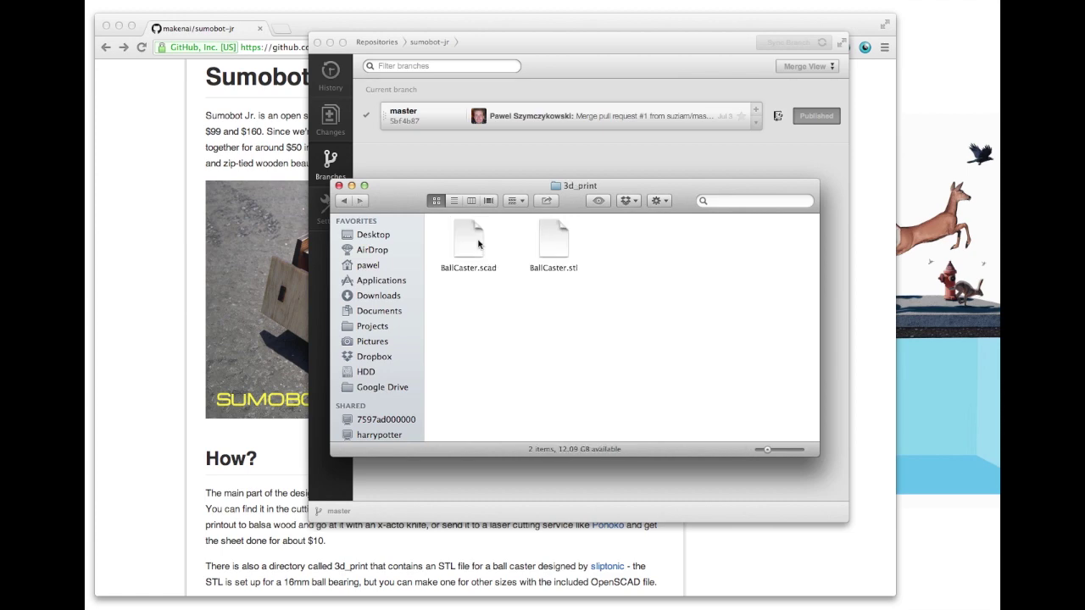
- Inspect BallCaster.stl on the MakerBot build plate, then close the viewer
double_click(555, 242)
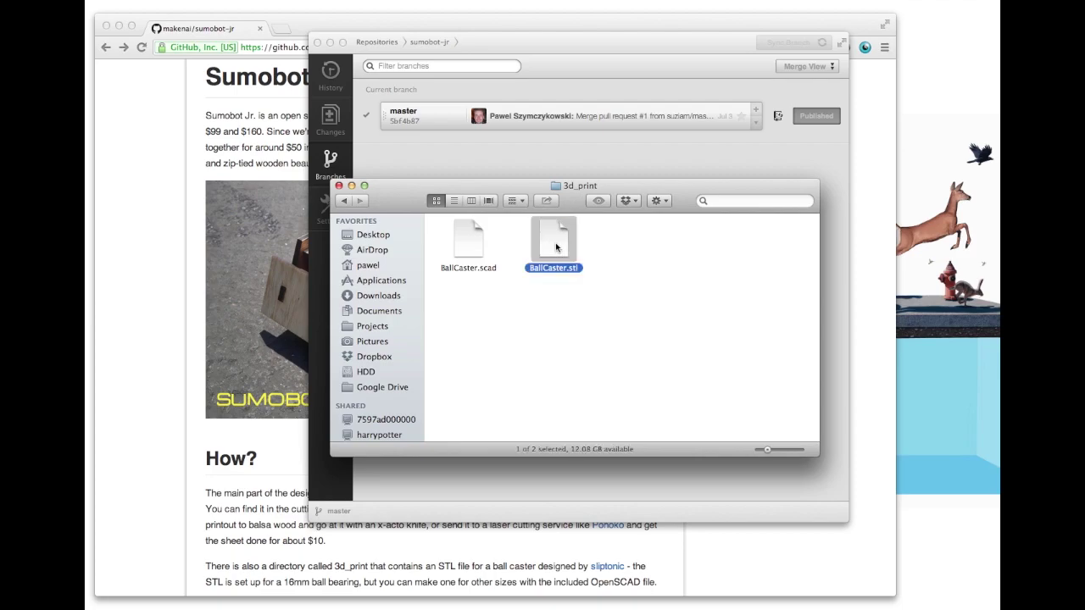
mouse_move(623, 321)
left_mouse_down()
mouse_move(572, 350)
mouse_move(471, 303)
mouse_move(642, 297)
mouse_move(658, 371)
mouse_move(630, 339)
mouse_move(633, 312)
left_mouse_up()
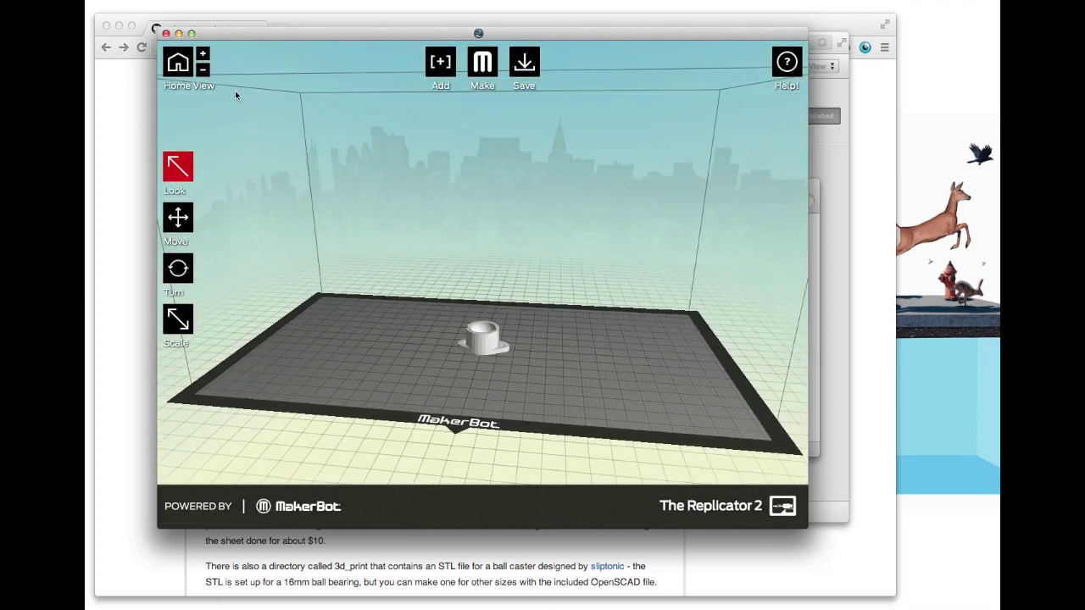
left_click(166, 33)
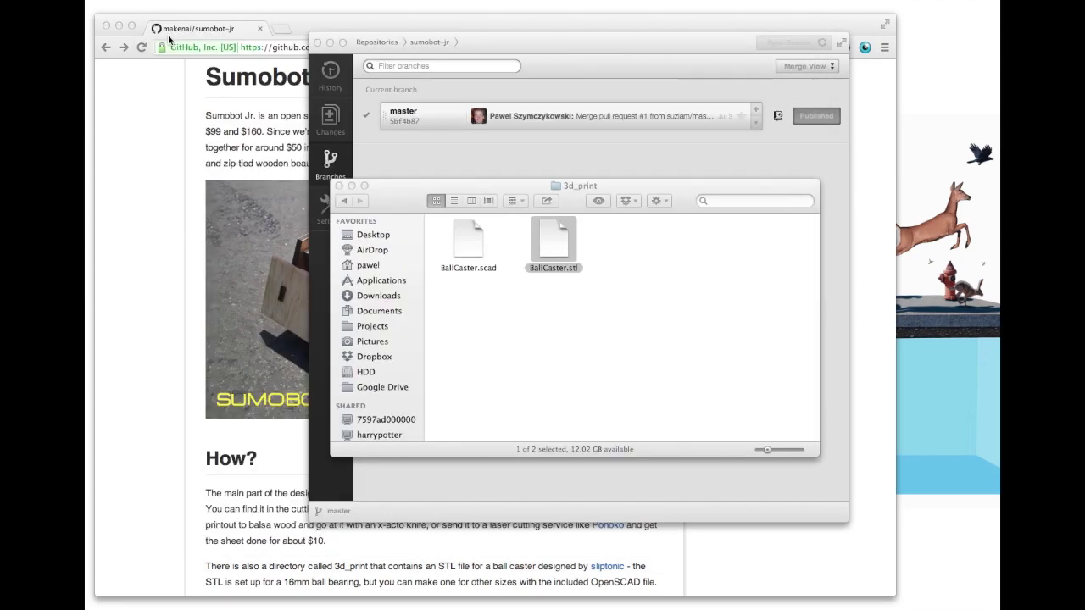
- Open BallCaster.scad, replace BallSize 15.88 with 8, and render the caster with F6
double_click(464, 250)
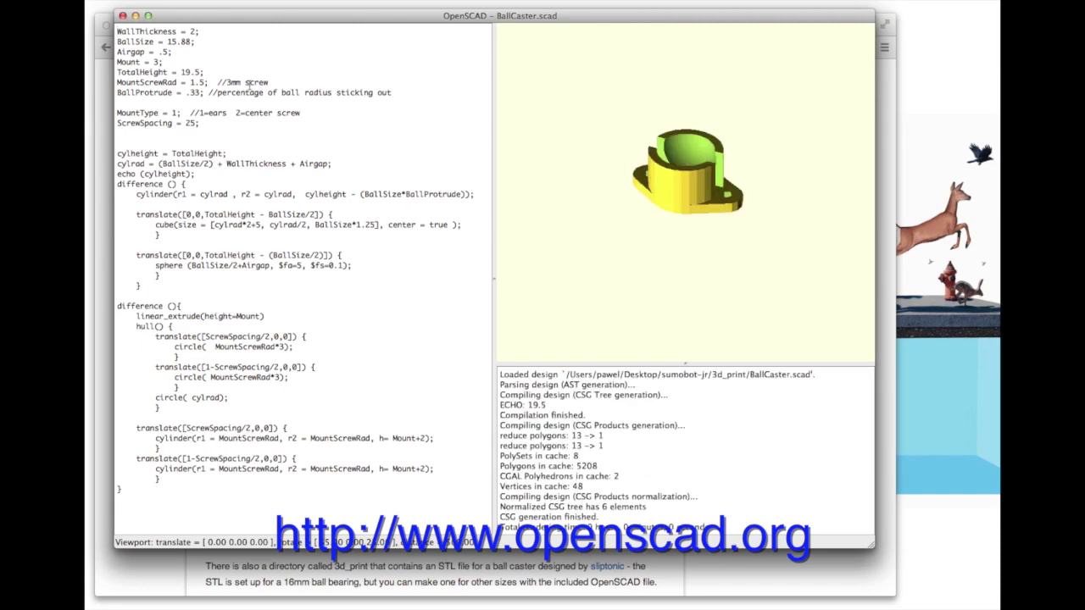
left_click_drag(191, 42, 167, 42)
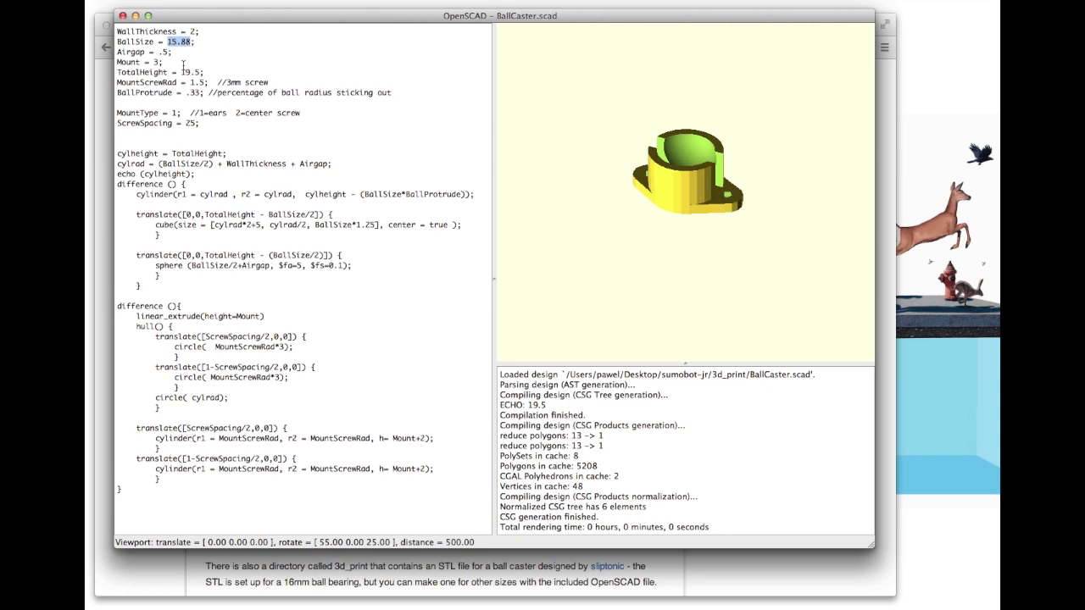
type("8")
key("F6")
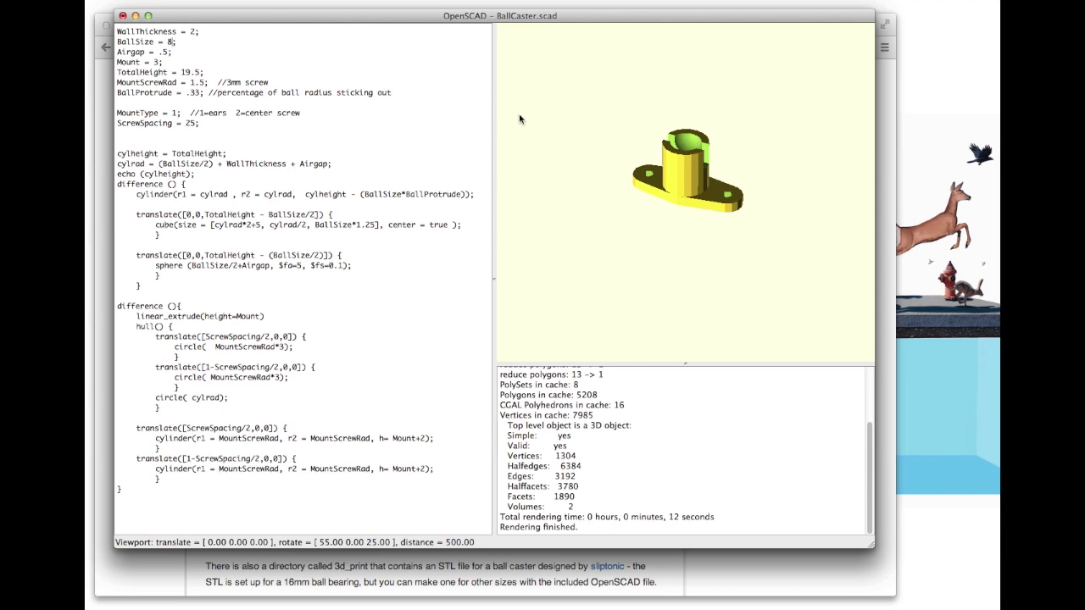
left_click_drag(696, 193, 718, 182)
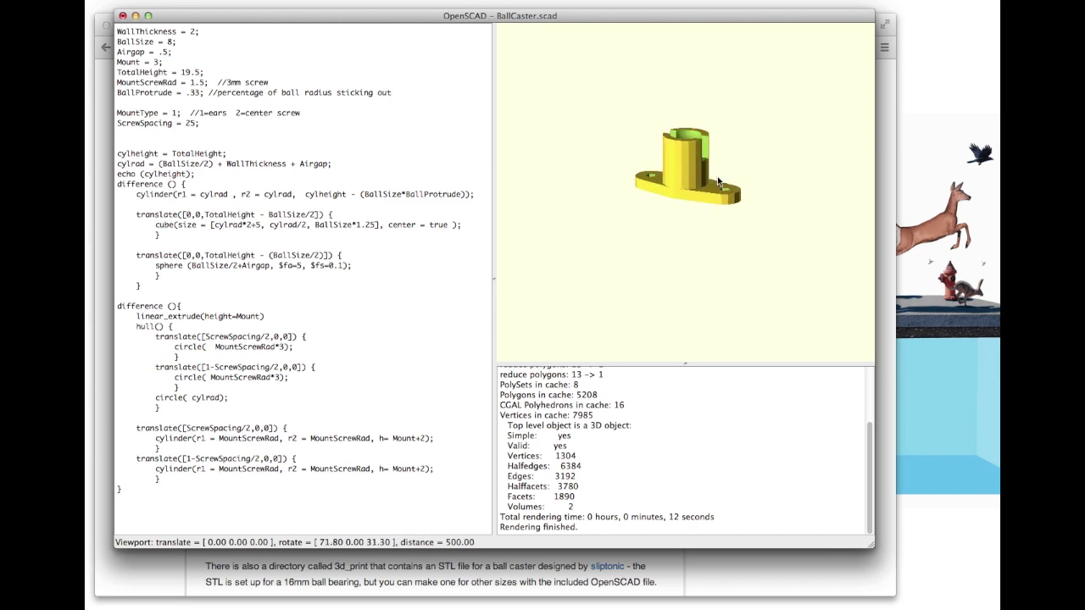
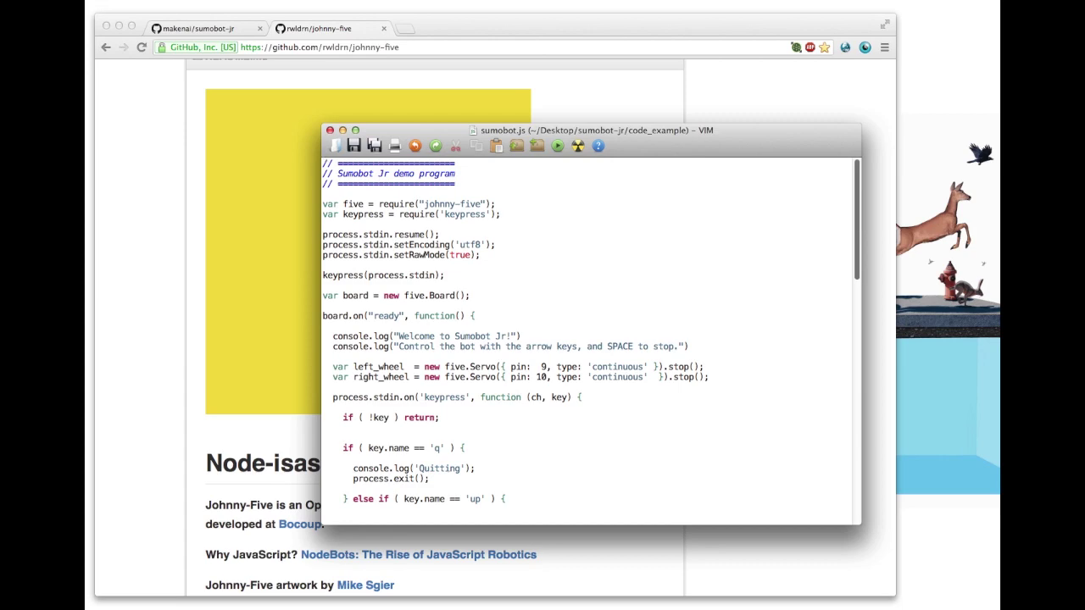
- Bring the johnny-five GitHub page in front of the MacVim sumobot.js window
left_click(272, 490)
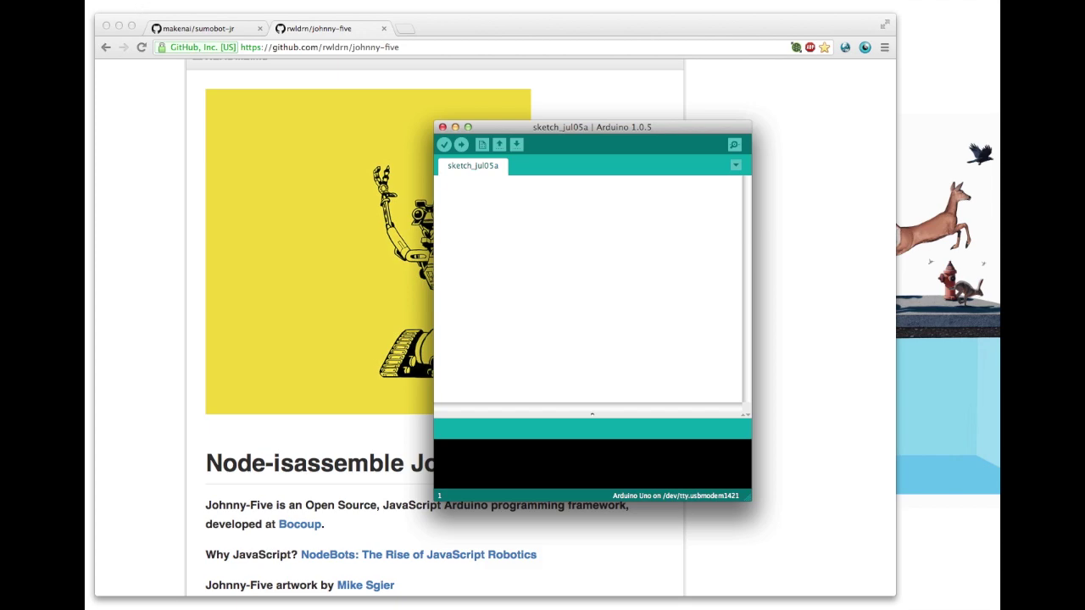
- Open the StandardFirmata example sketch from the Firmata examples
left_click(153, 0)
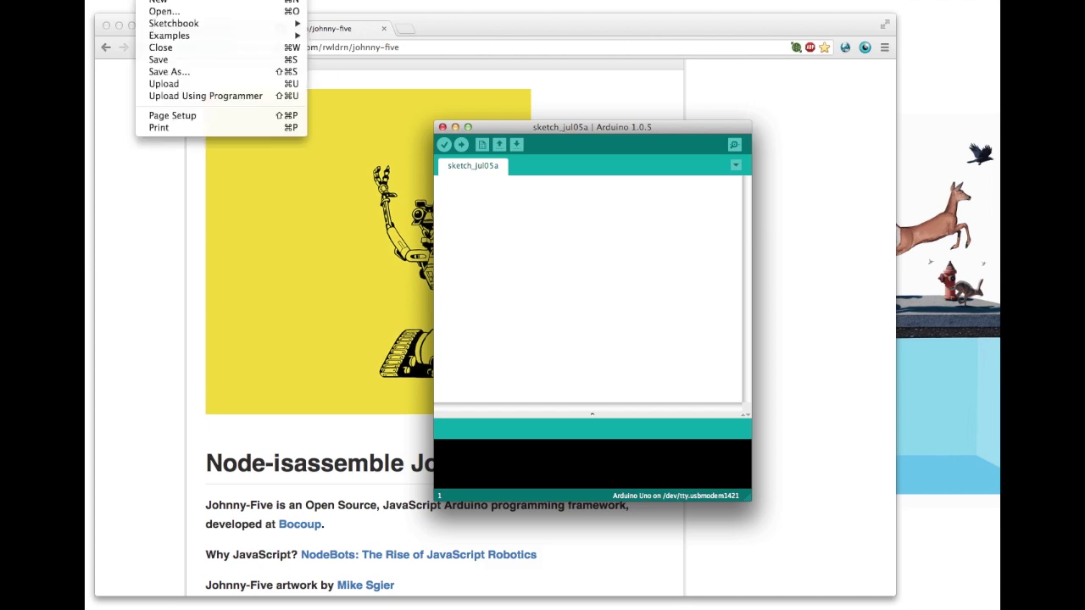
mouse_move(246, 35)
mouse_move(363, 111)
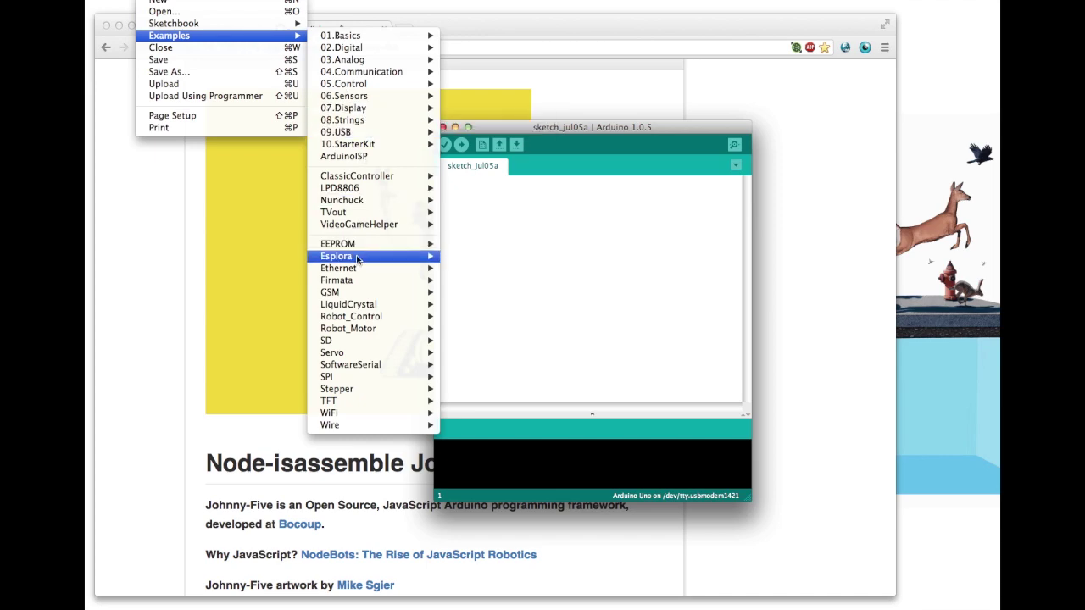
mouse_move(359, 283)
left_click(509, 377)
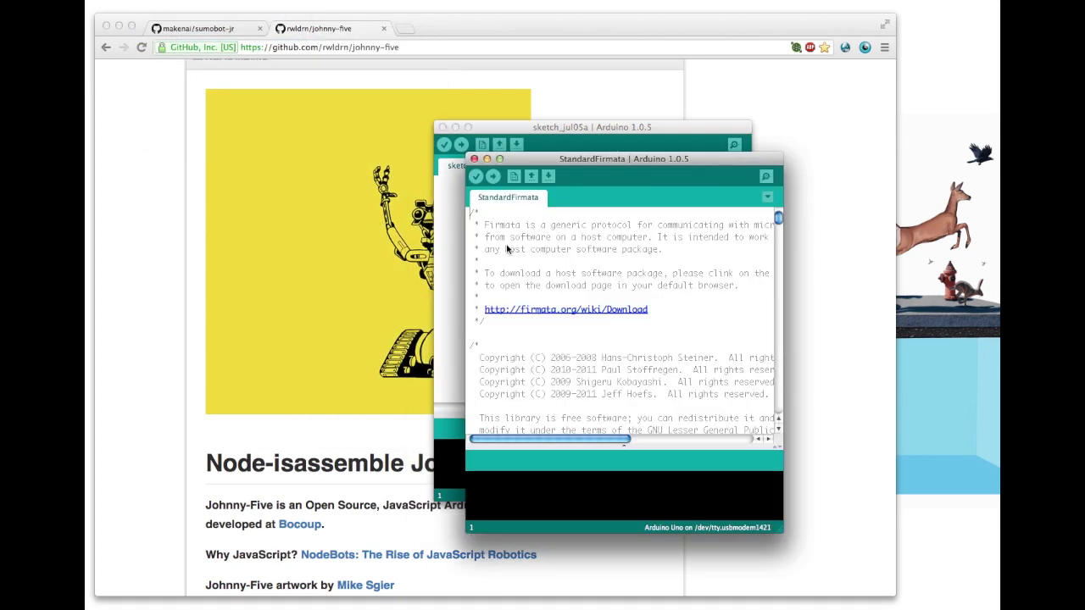
- Set the serial port to /dev/tty.usbmodem1421 and upload StandardFirmata to the Arduino Uno
left_click(254, 0)
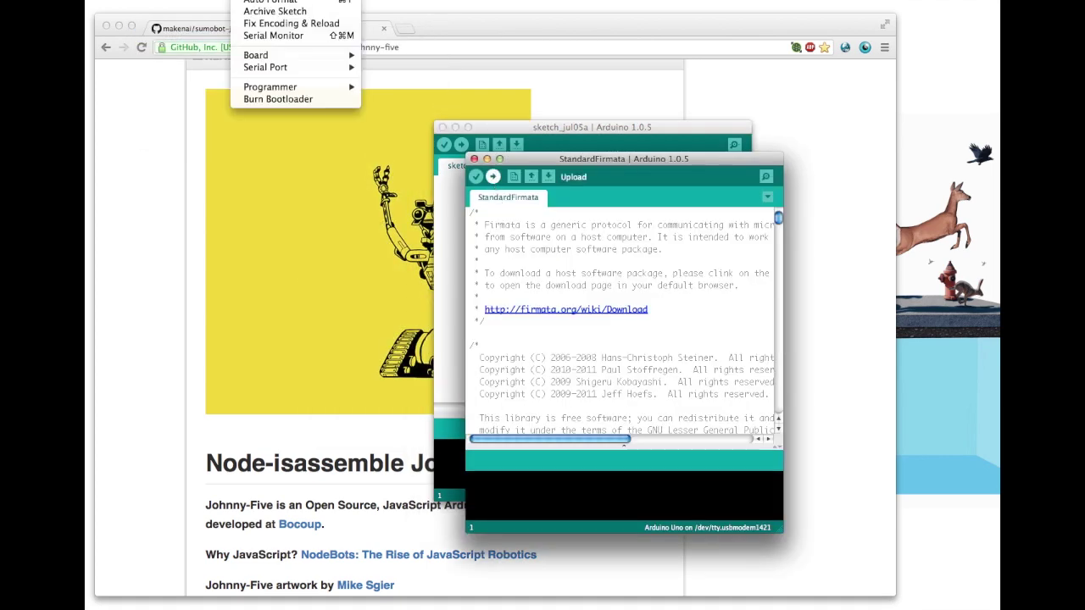
mouse_move(287, 67)
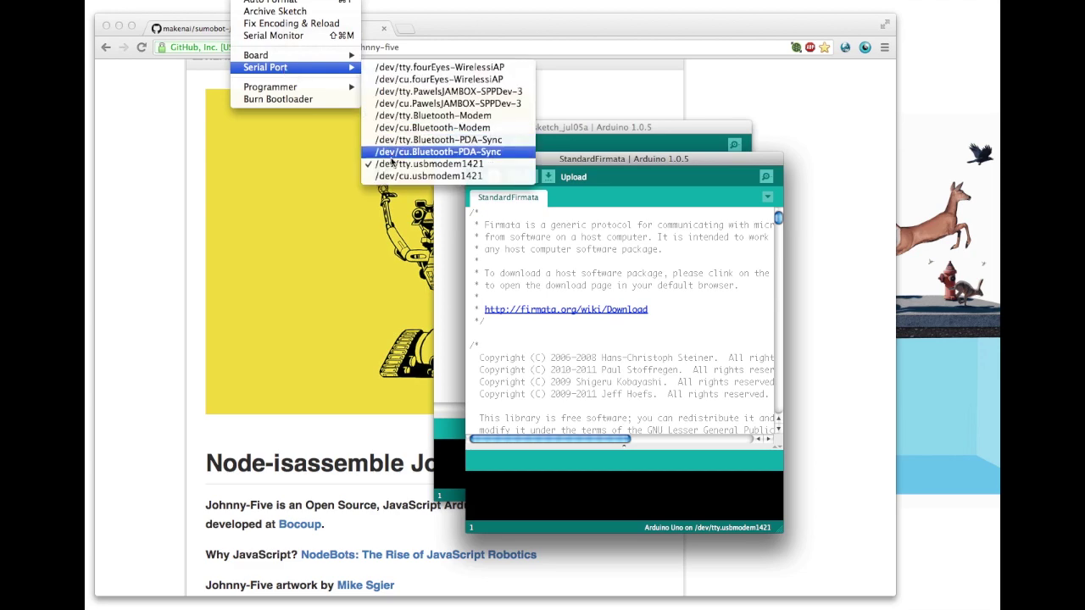
left_click(428, 163)
left_click(492, 176)
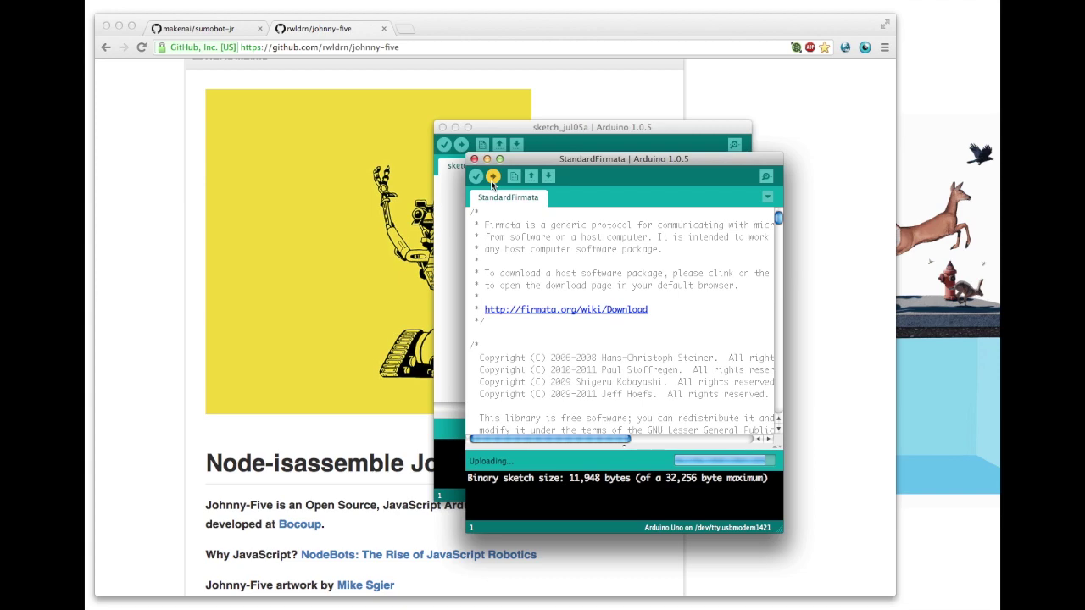
key("ctrl+grave")
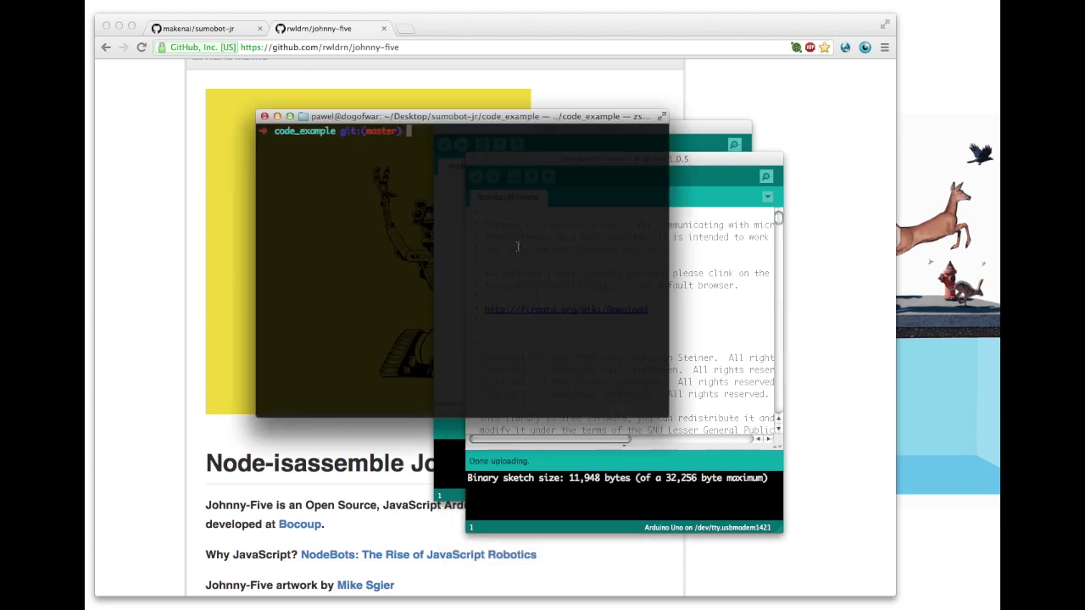
- Install johnny-five and keypress with npm, then start sumobot.js with node
type("npm install johnny-five keypress")
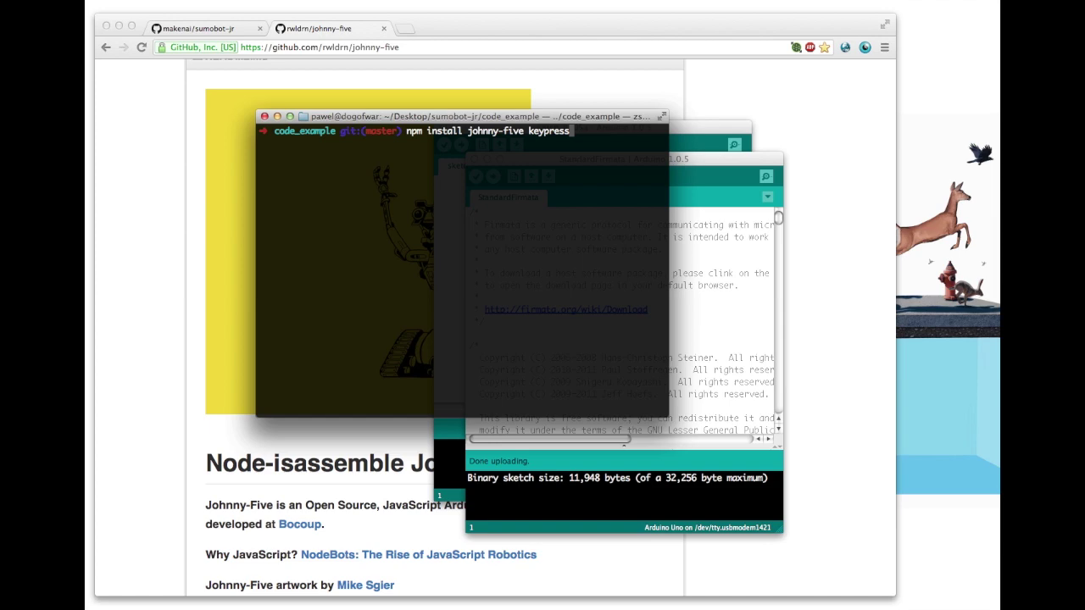
key("Return")
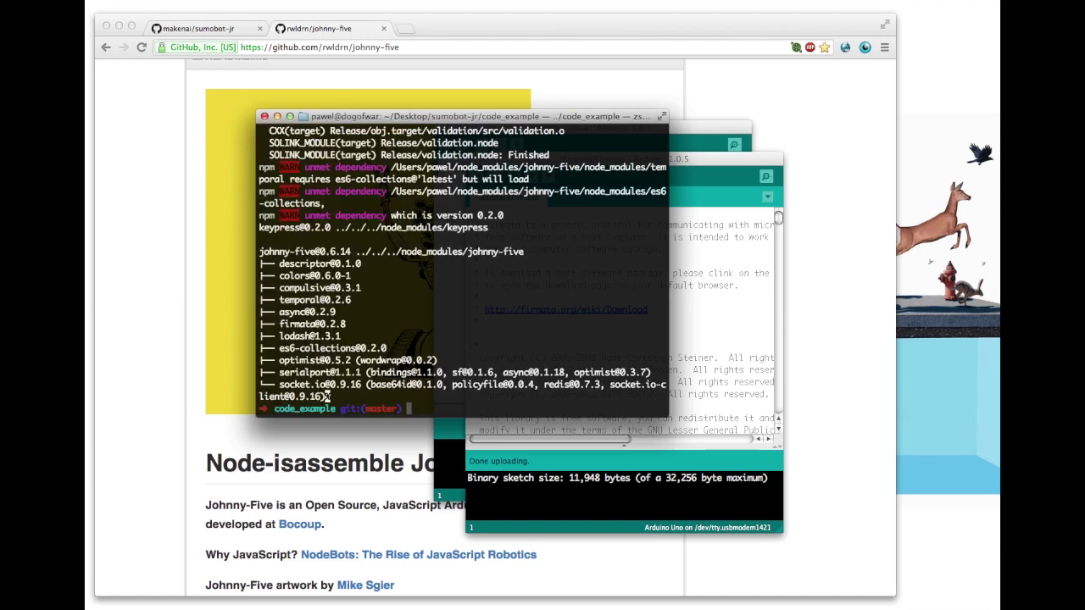
type("node sumobot.js")
key("Return")
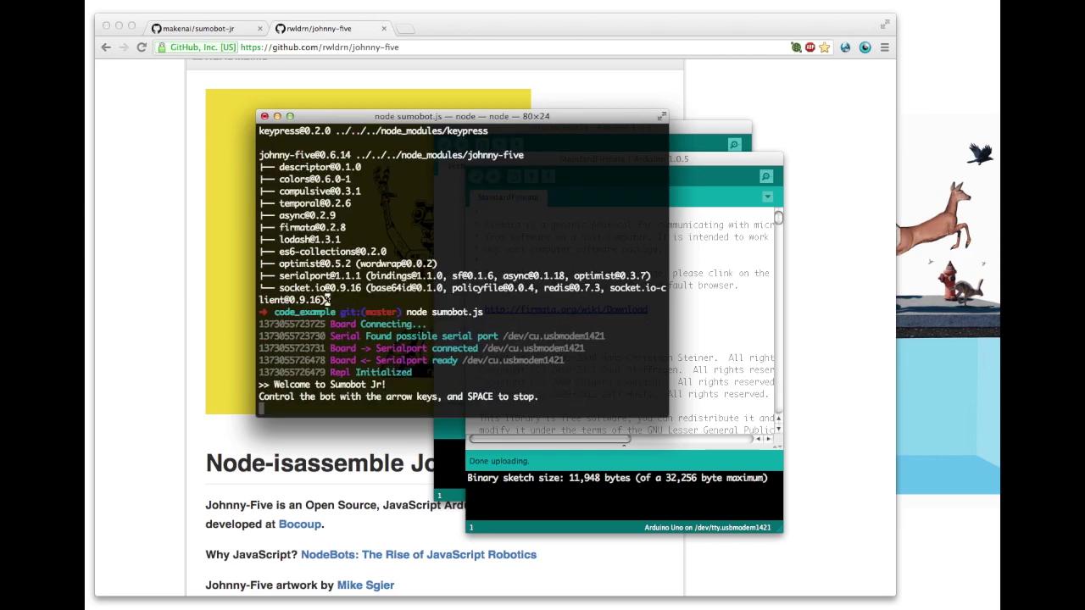
- Steer the bot left, forward and right with the arrow keys, stop it, then quit
key("Left")
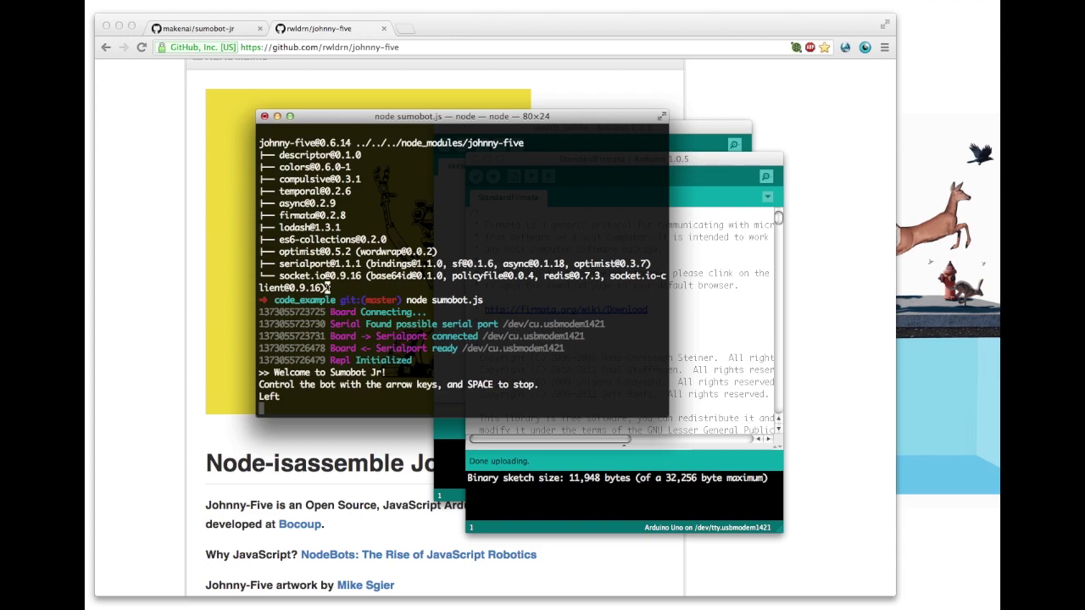
key("Up")
key("Right")
key("Up")
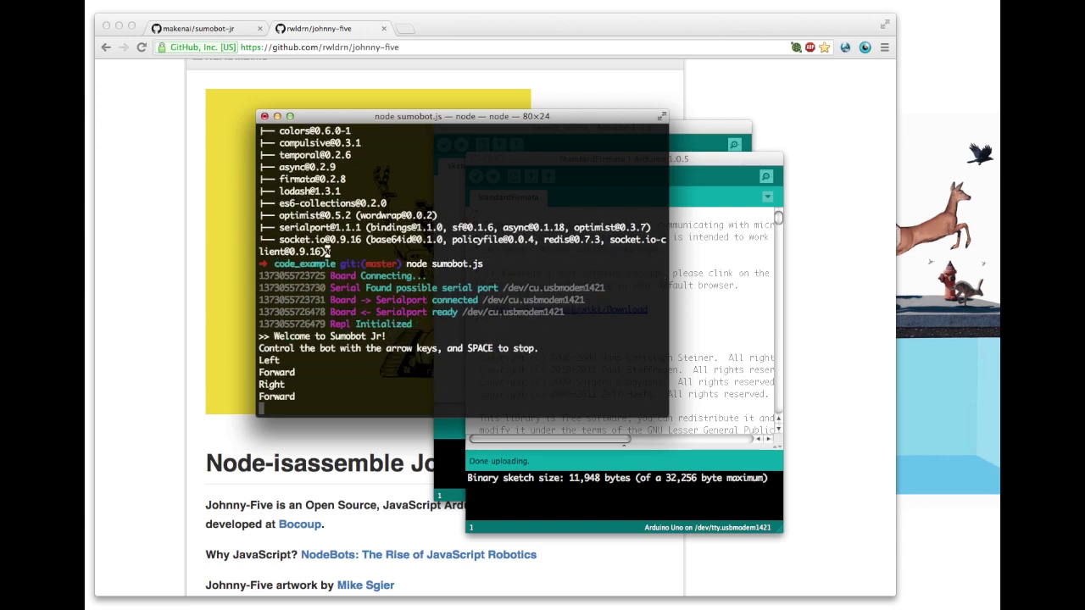
key("Left")
key("Up")
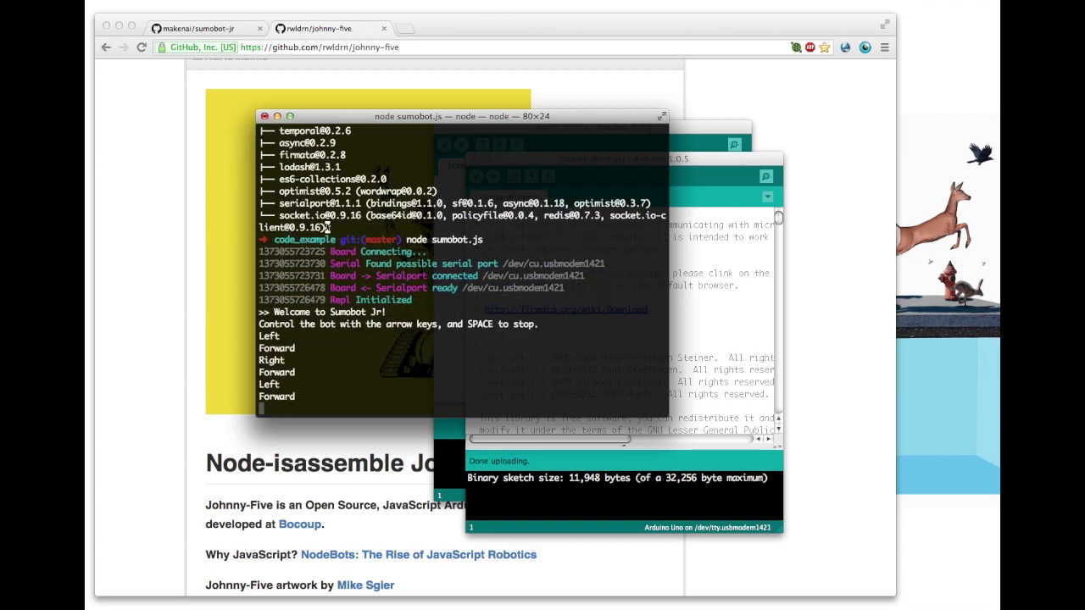
key("Right")
key("space")
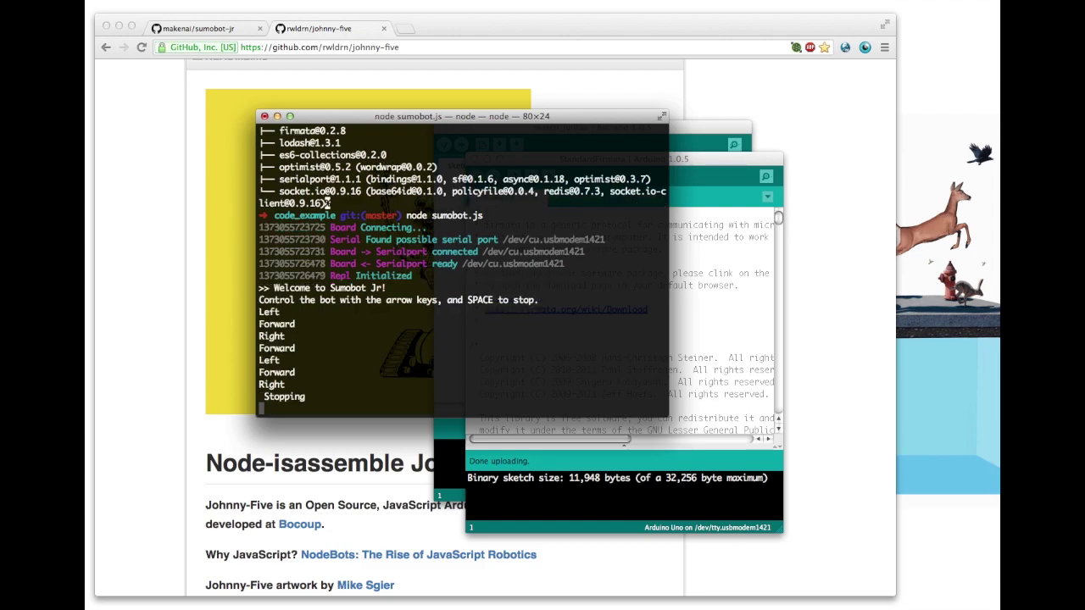
key("q")
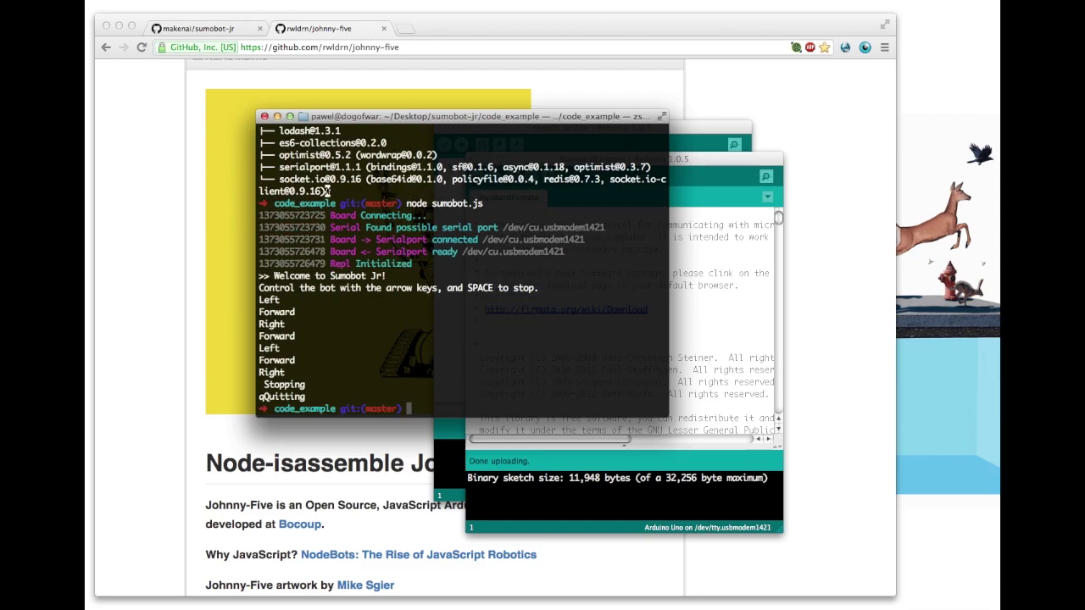